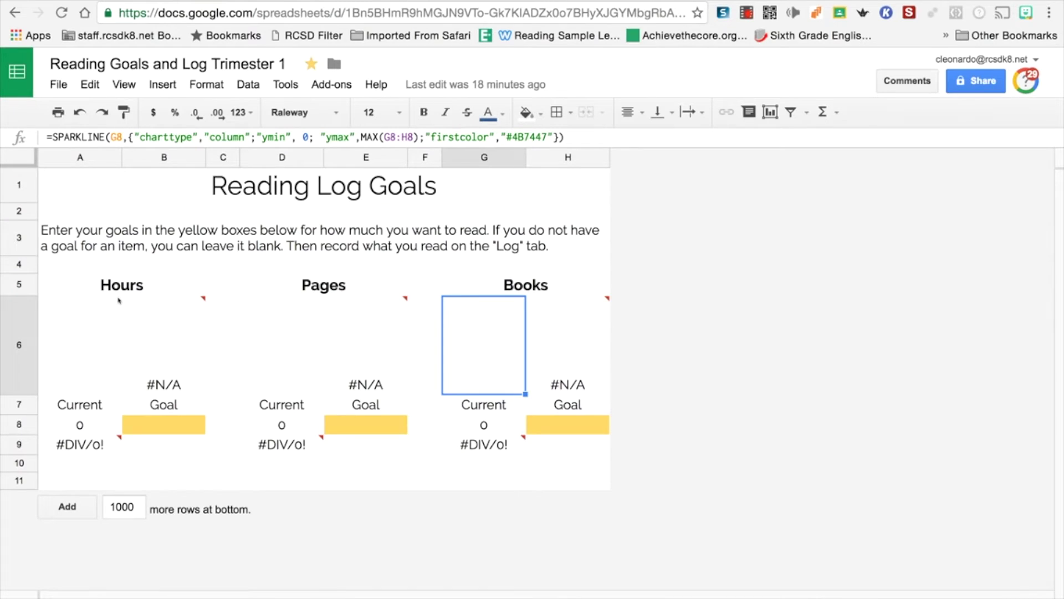
- Enter goals of 50 hours in B8, 2,000 pages in E8 and 15 books in H8
mouse_move(138, 308)
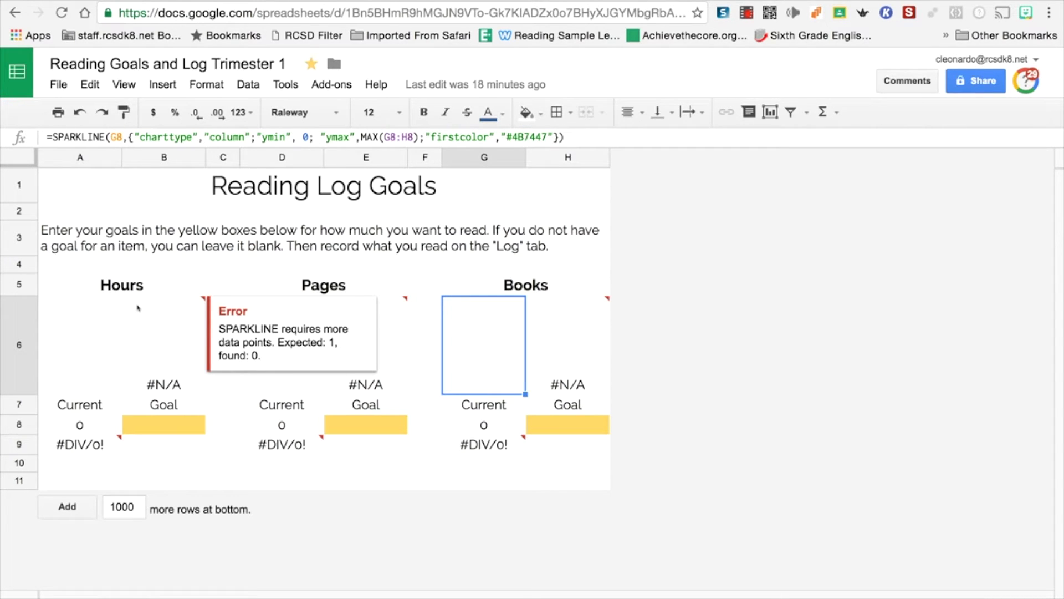
click(161, 431)
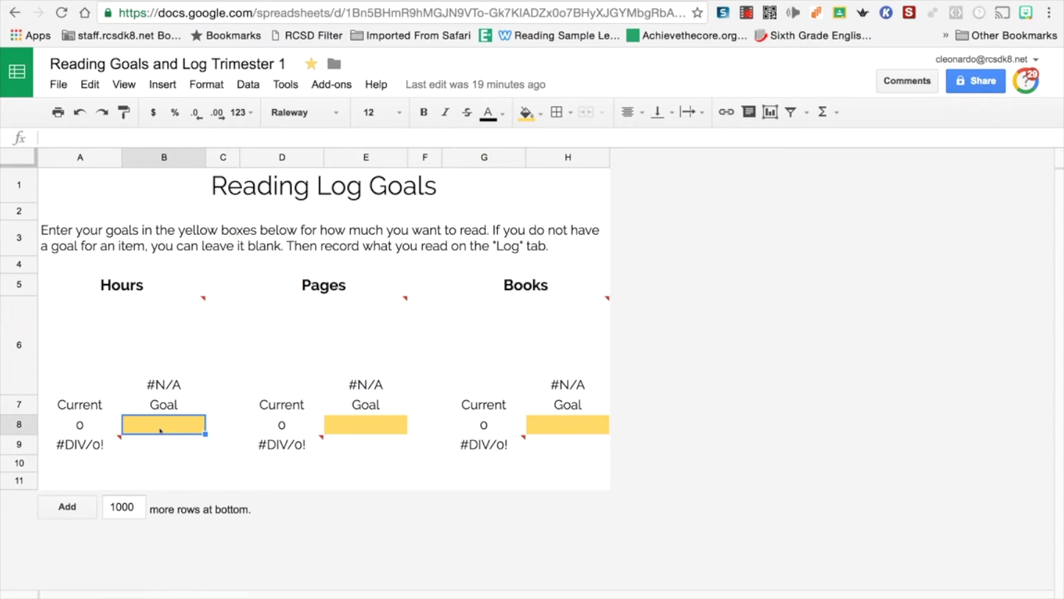
text(50)
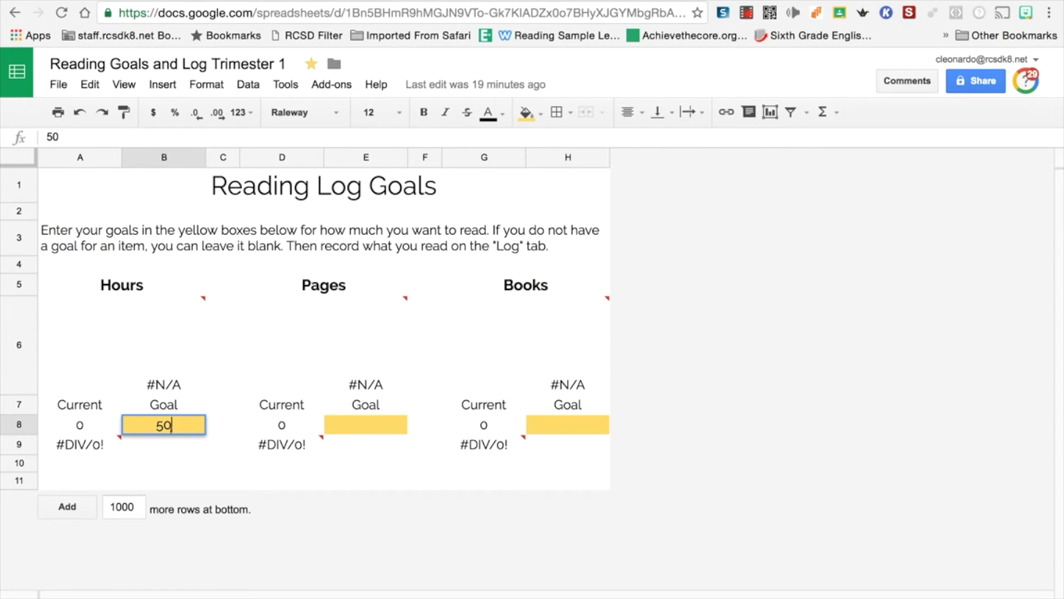
click(354, 431)
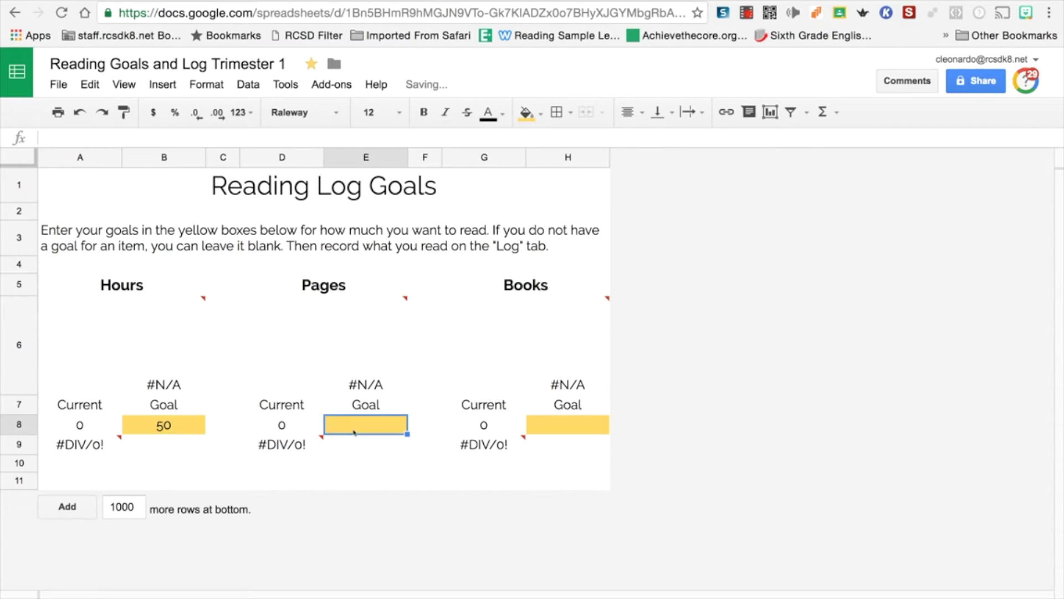
text(2,00)
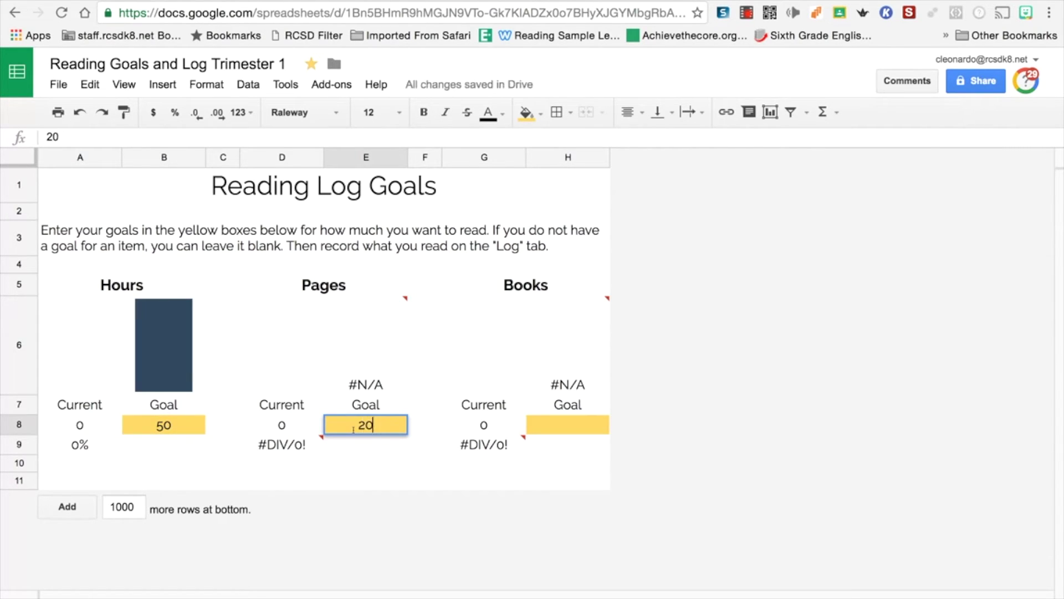
text(00)
click(569, 422)
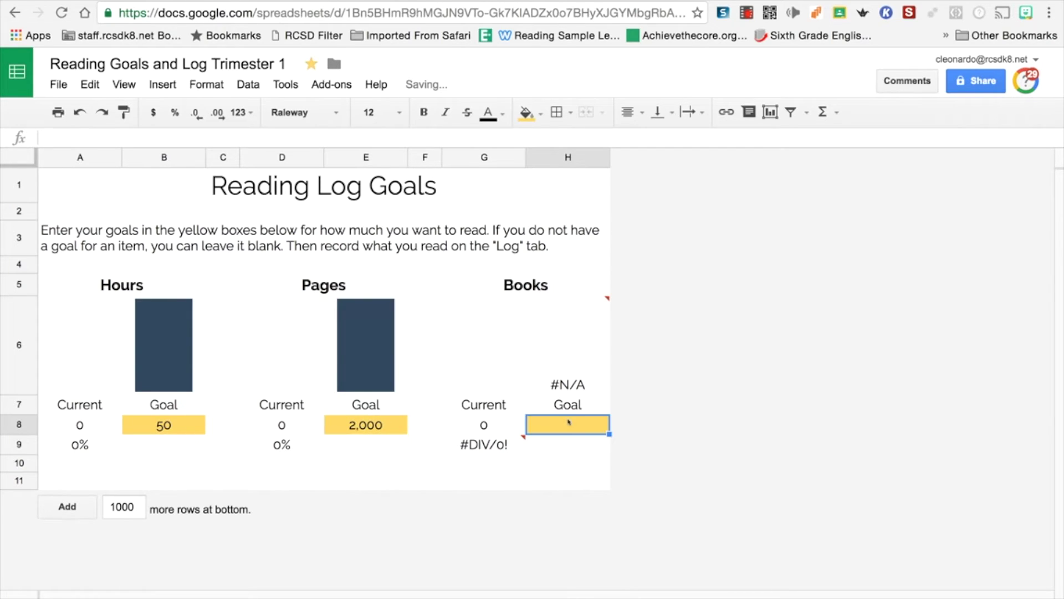
text(15)
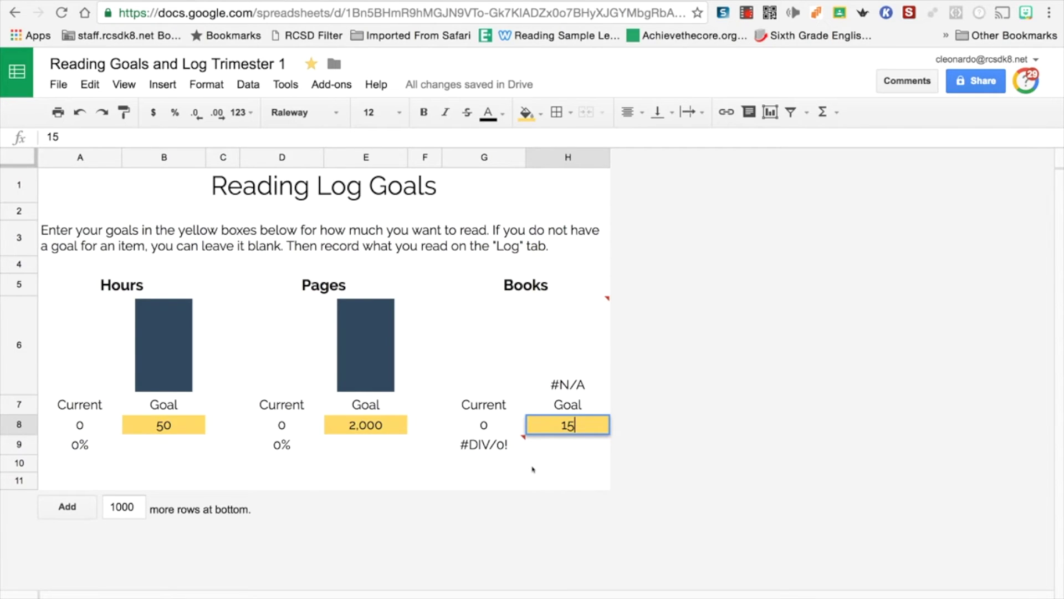
click(308, 466)
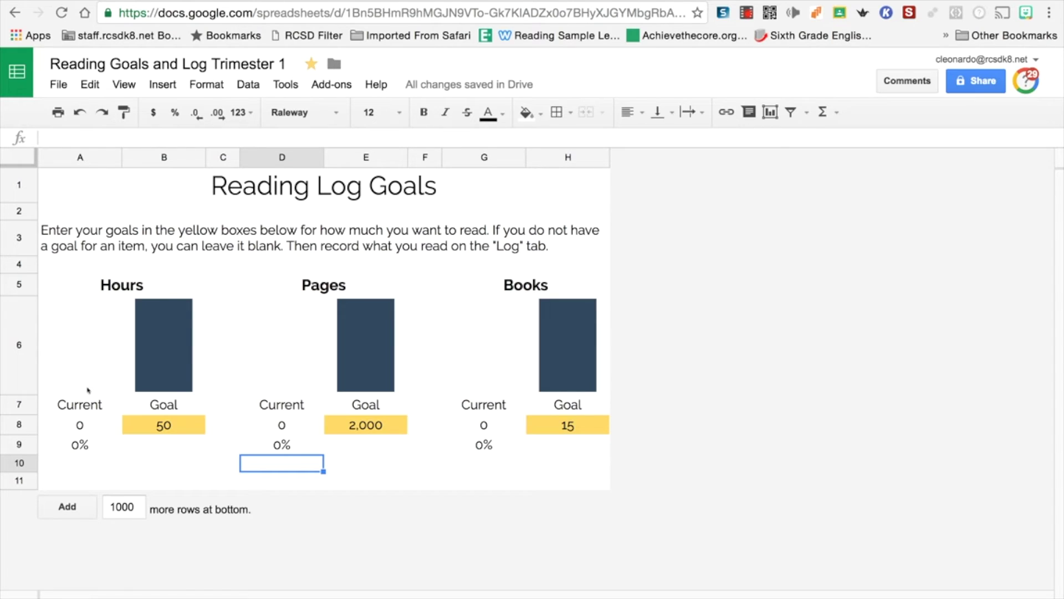
- On the Log sheet, enter date August 20 and title Freak the Mighty in row 6
mouse_move(532, 597)
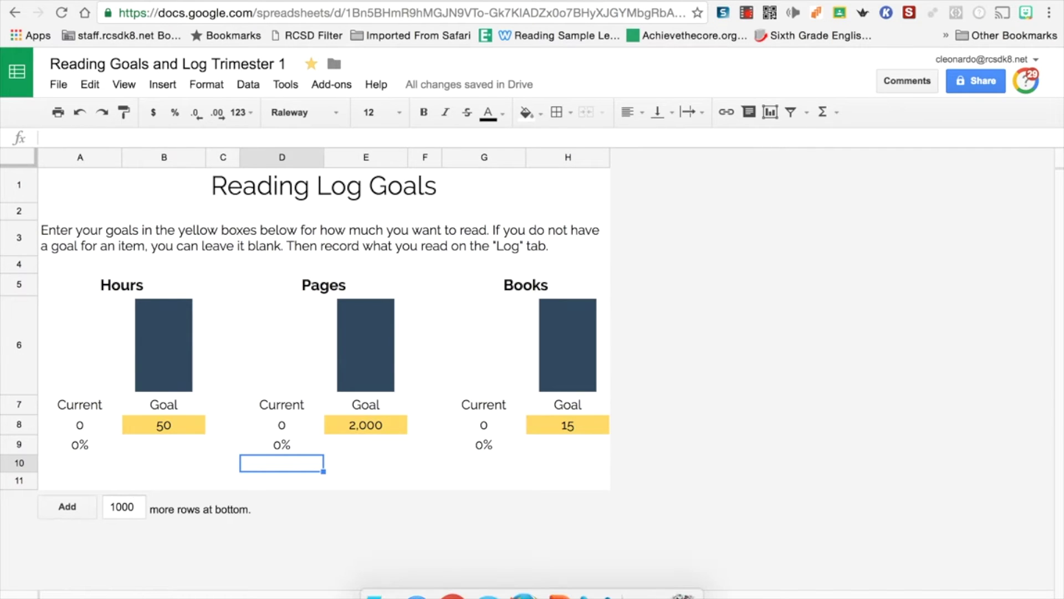
click(170, 590)
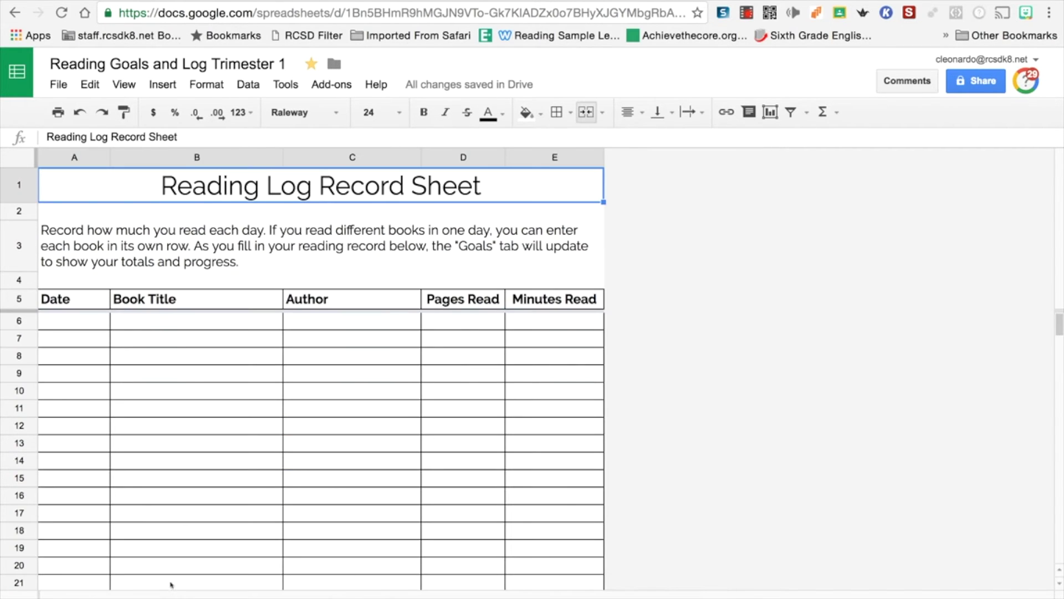
click(81, 327)
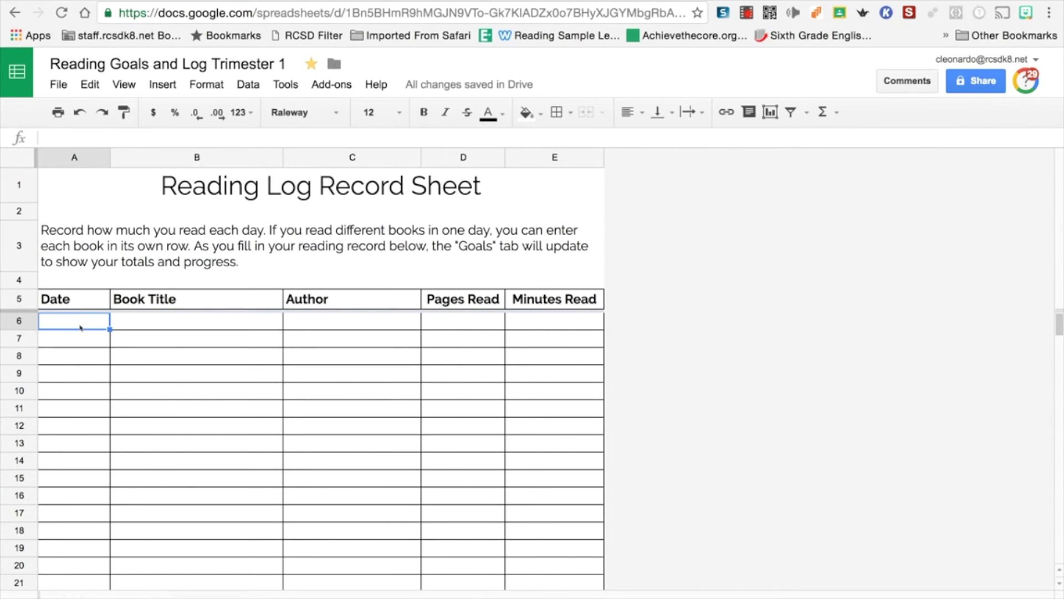
text(August 20)
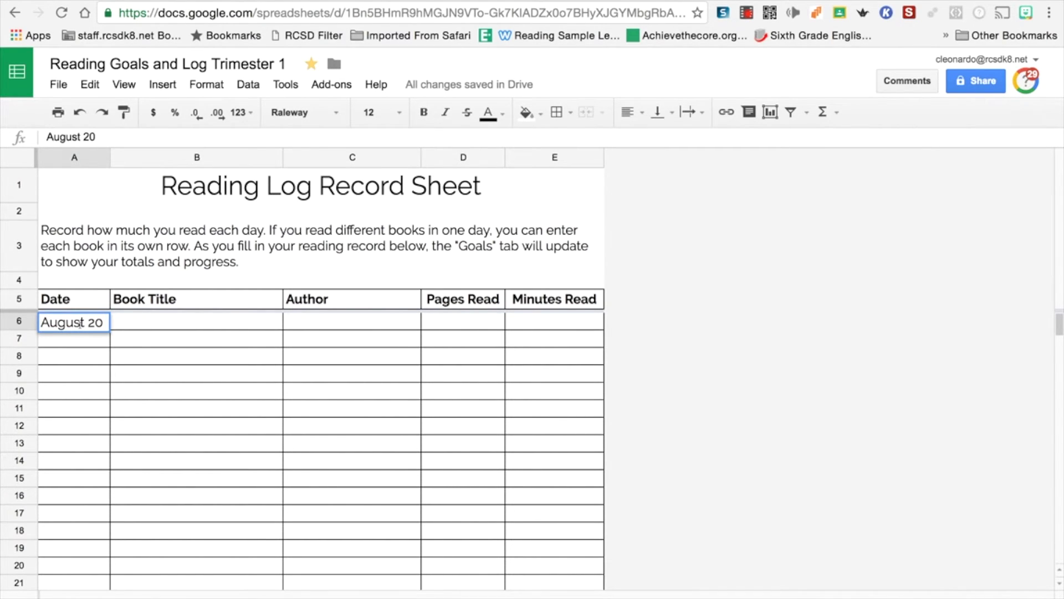
key(Tab)
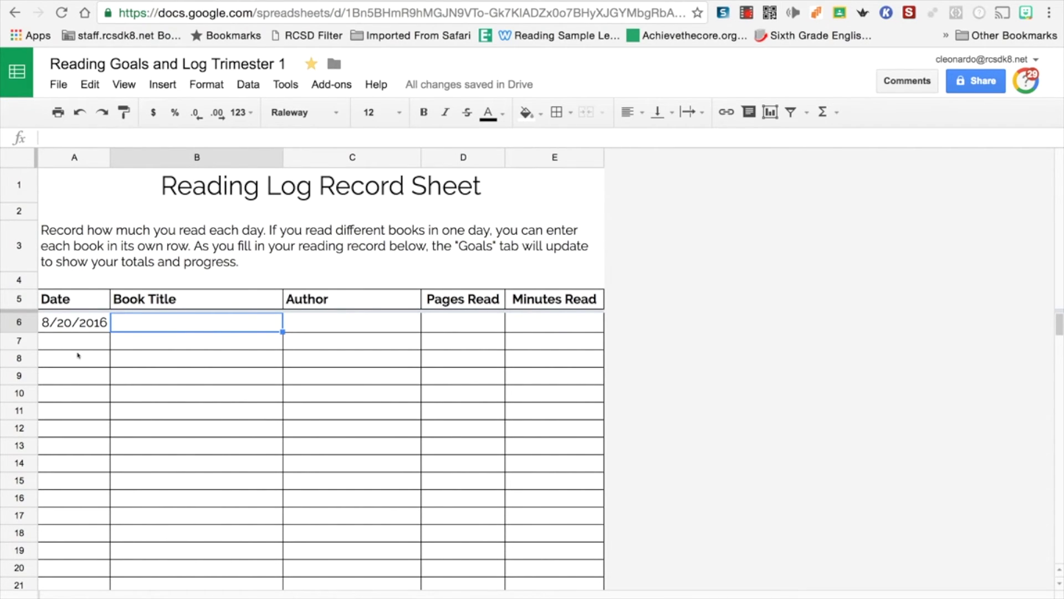
text(Fre)
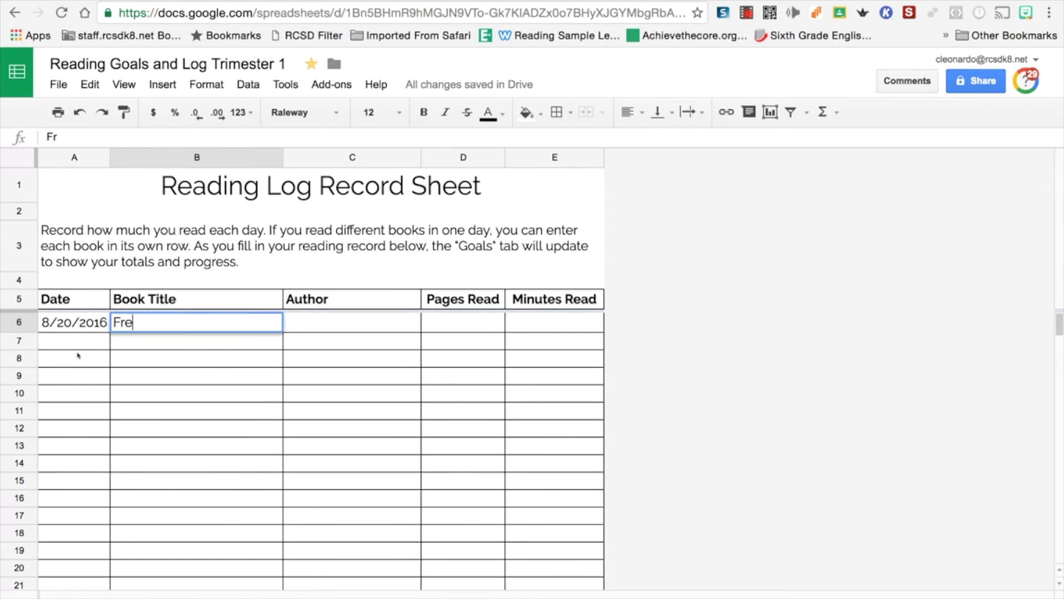
text(ak the Mighty)
key(Tab)
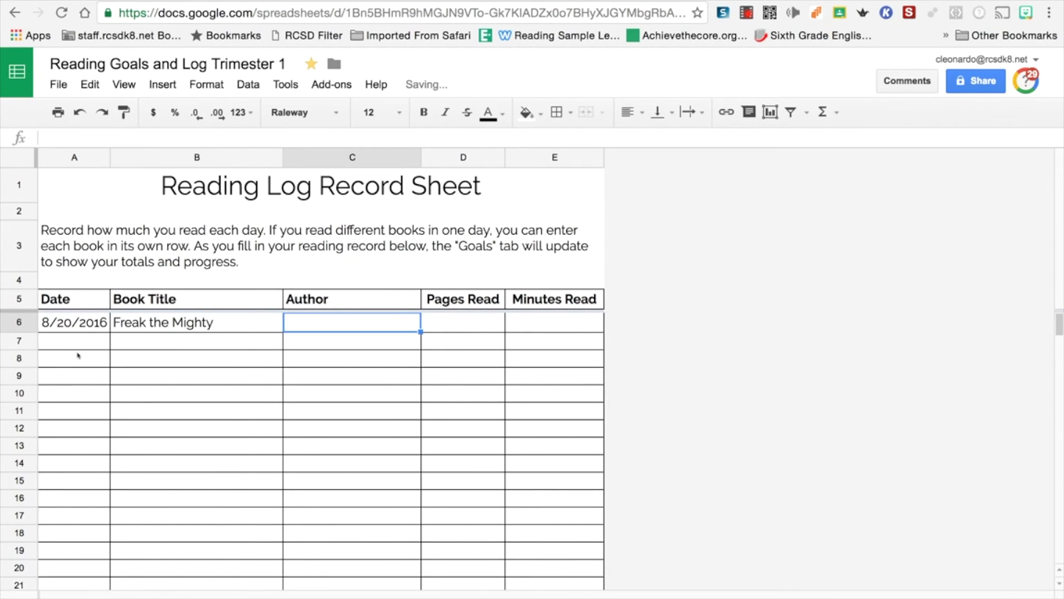
- Add author Rodman Philbrick, 15 pages and 30 minutes, then view progress on the Goals sheet
text(Rod)
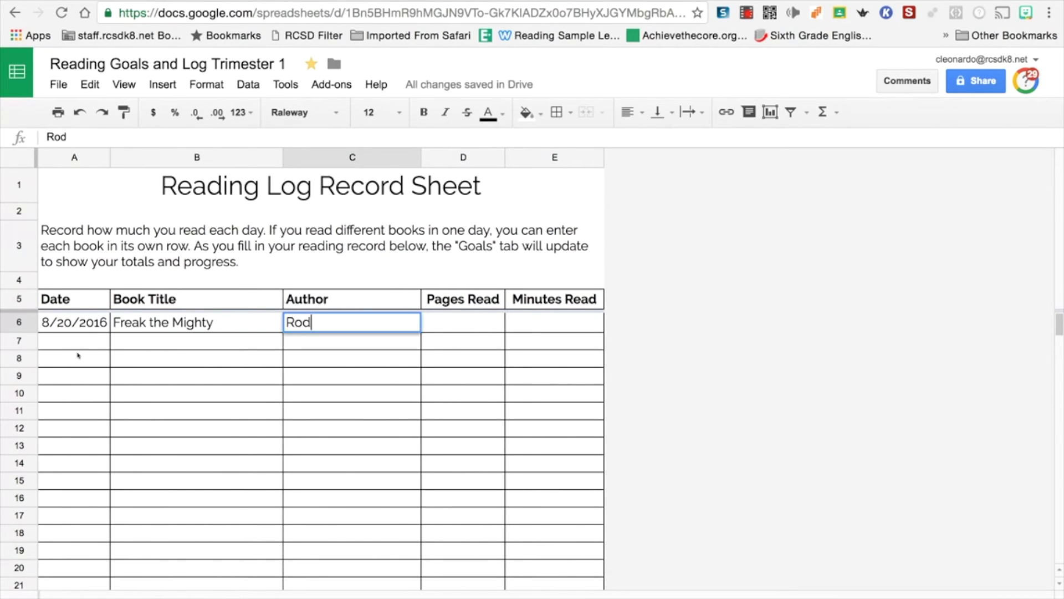
text(man Philbrick)
key(Tab)
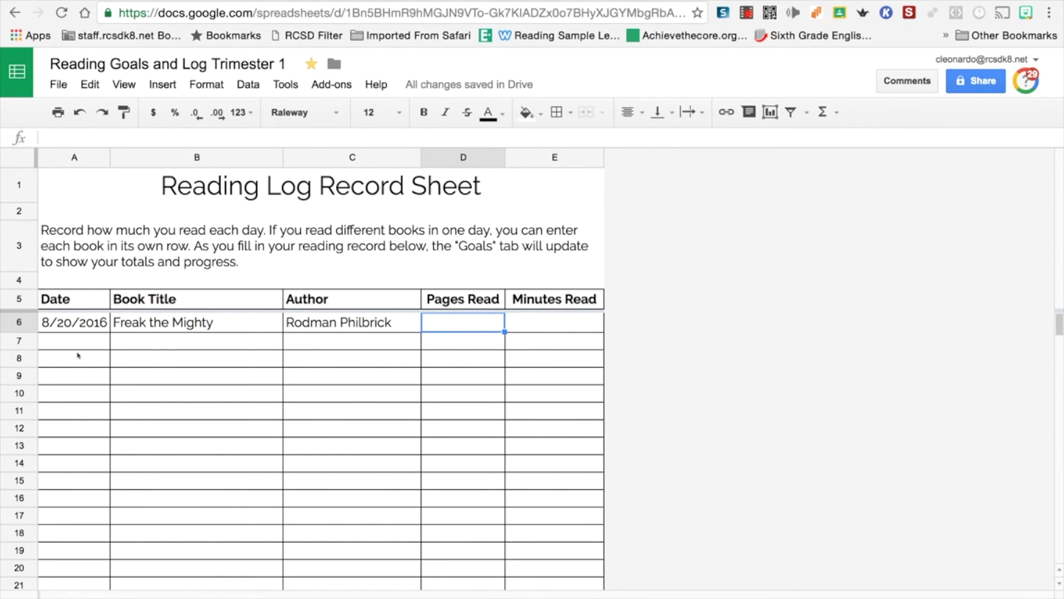
text(15)
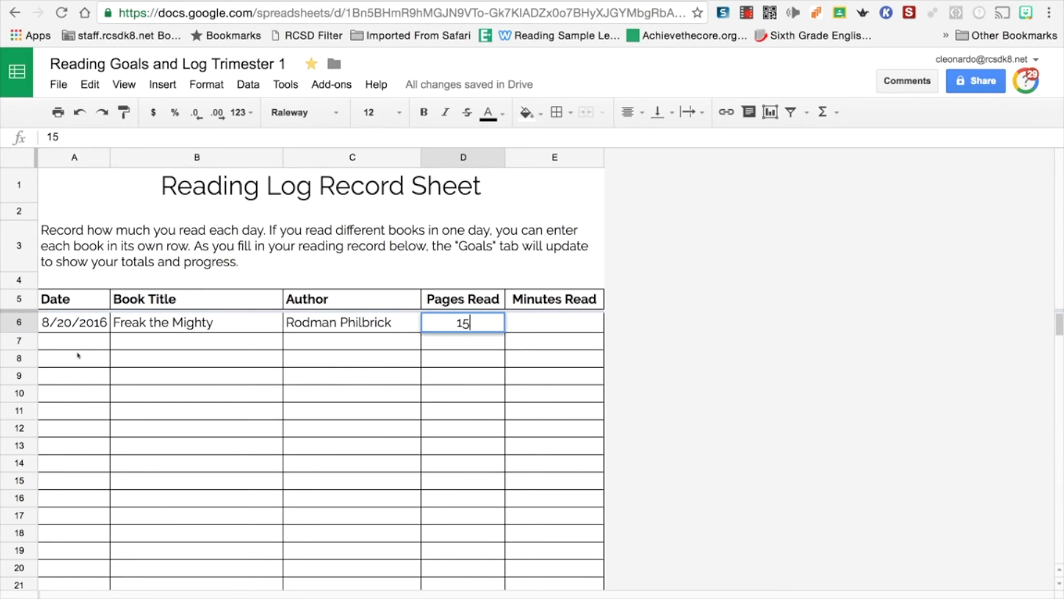
key(Tab)
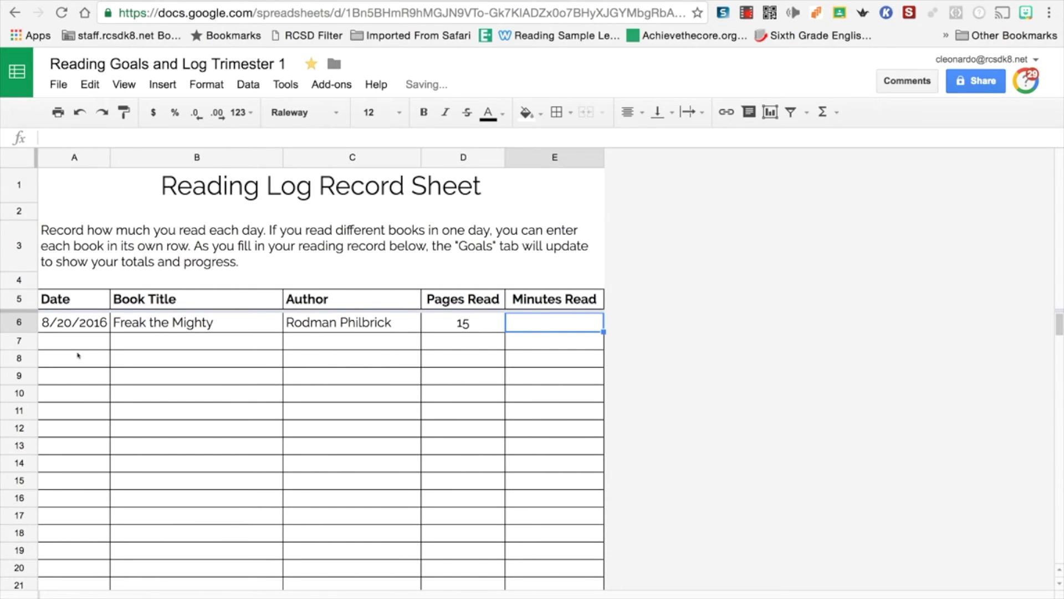
text(30)
key(Return)
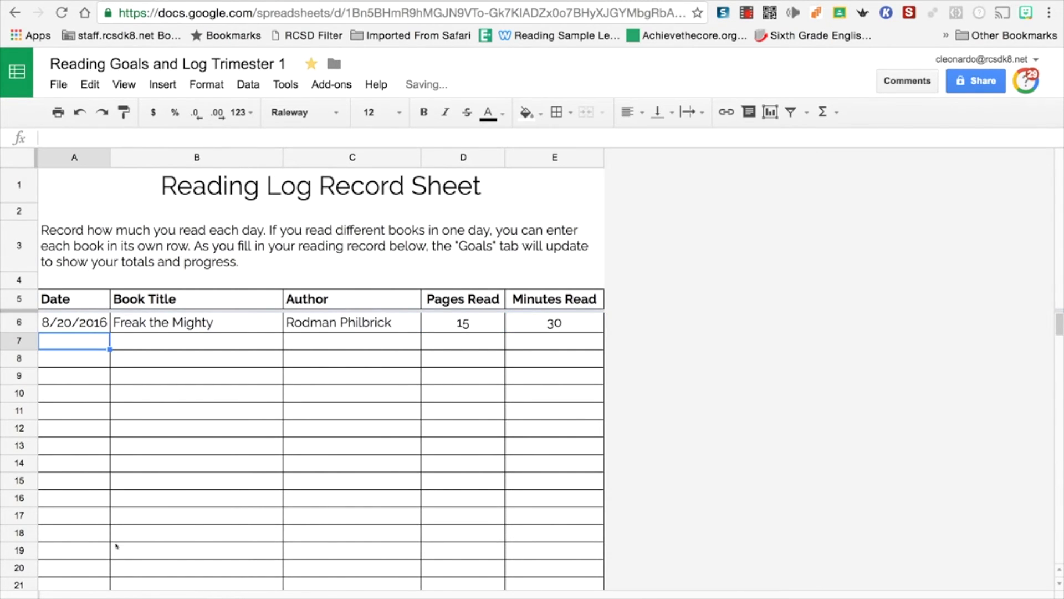
key(ctrl+shift+Page_Up)
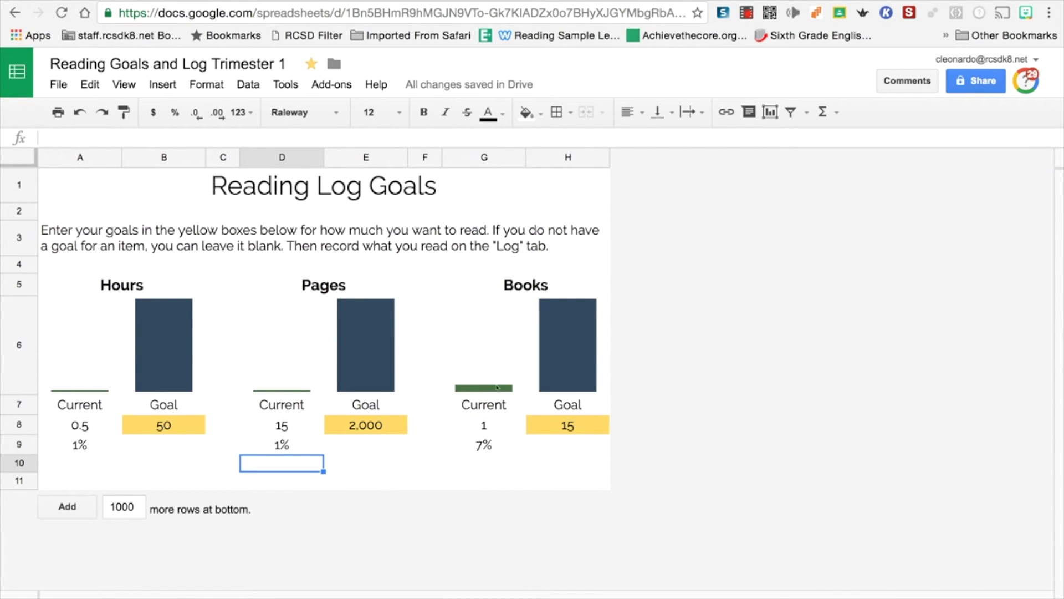
- In log row 7, enter 8/21/2016 and autocomplete Freak the Mighty by Rodman Philbrick
key(ctrl+shift+Page_Down)
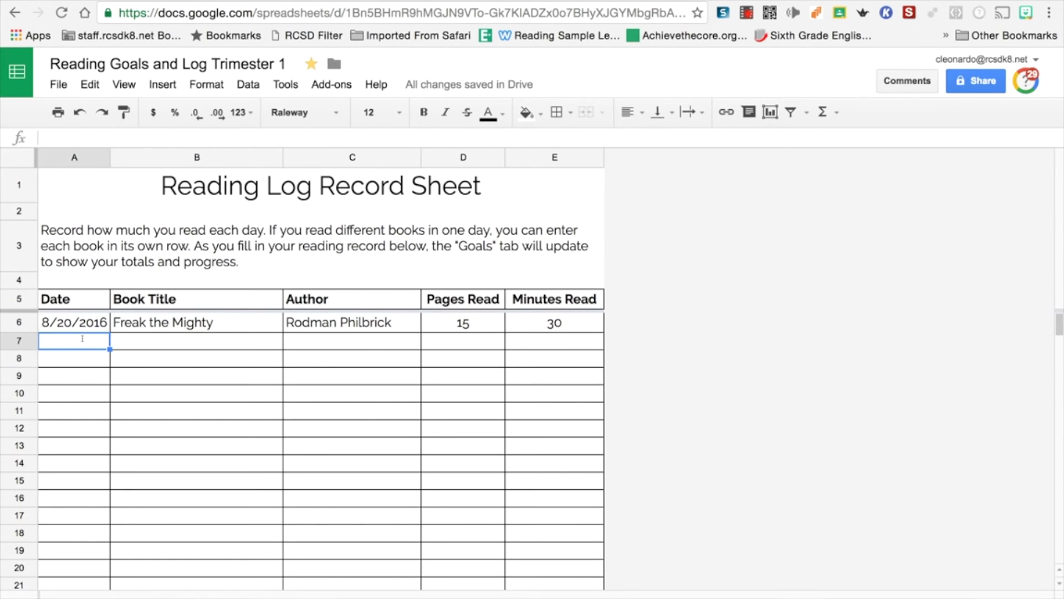
text(8/21/2016)
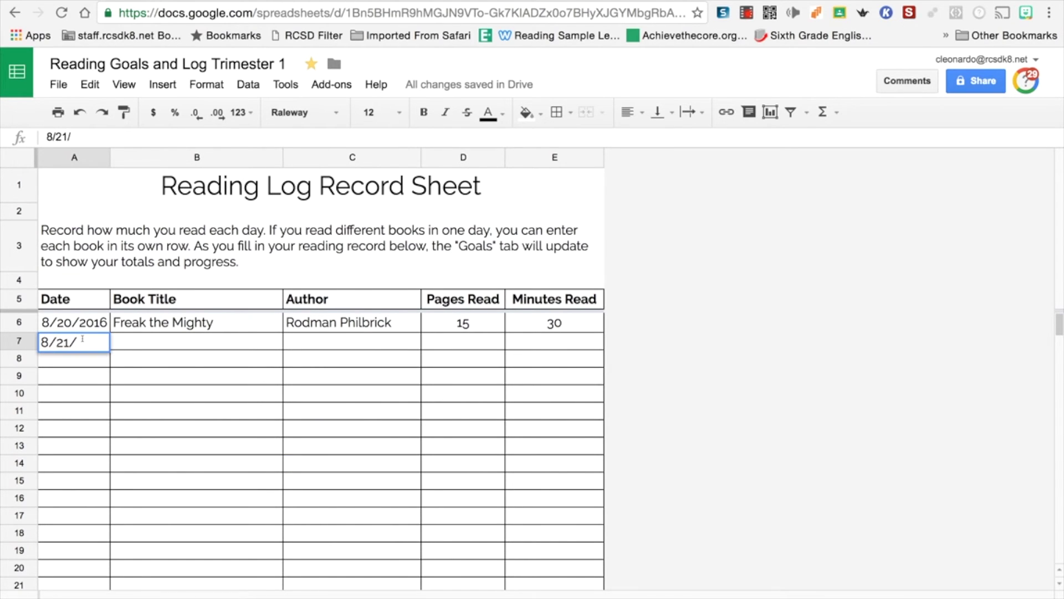
key(Tab)
text(Freak)
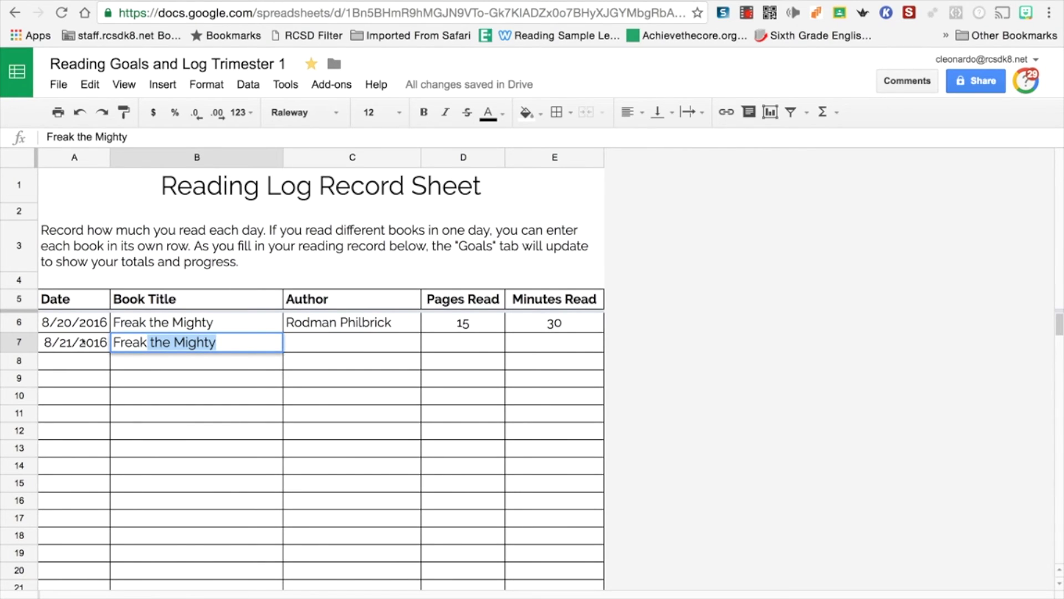
key(Tab)
text(R)
key(Tab)
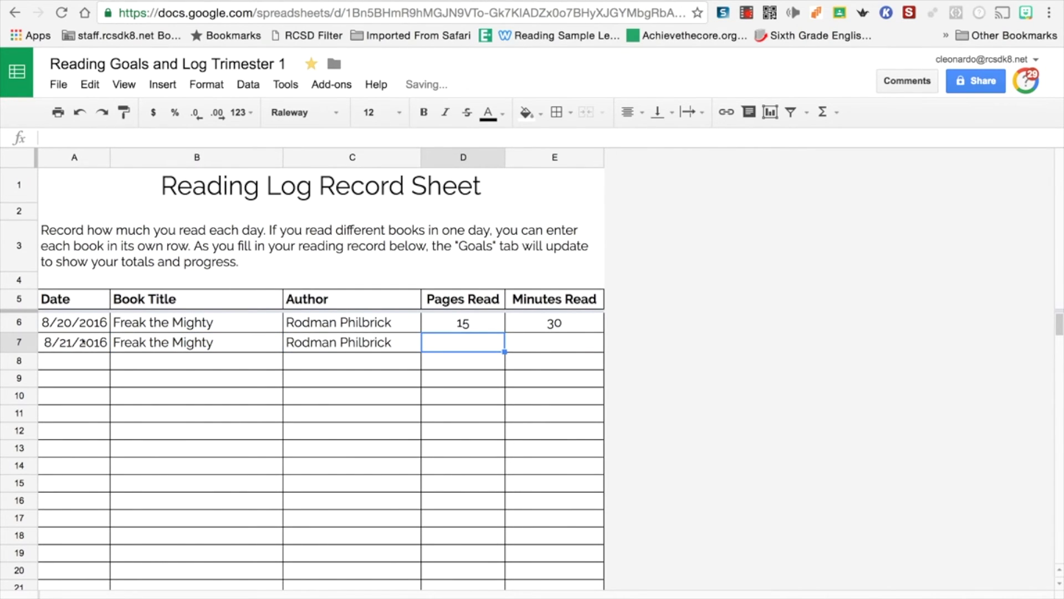
- Record 20 pages and 45 minutes, check the Goals totals, and return to the log at A8
text(20)
key(Tab)
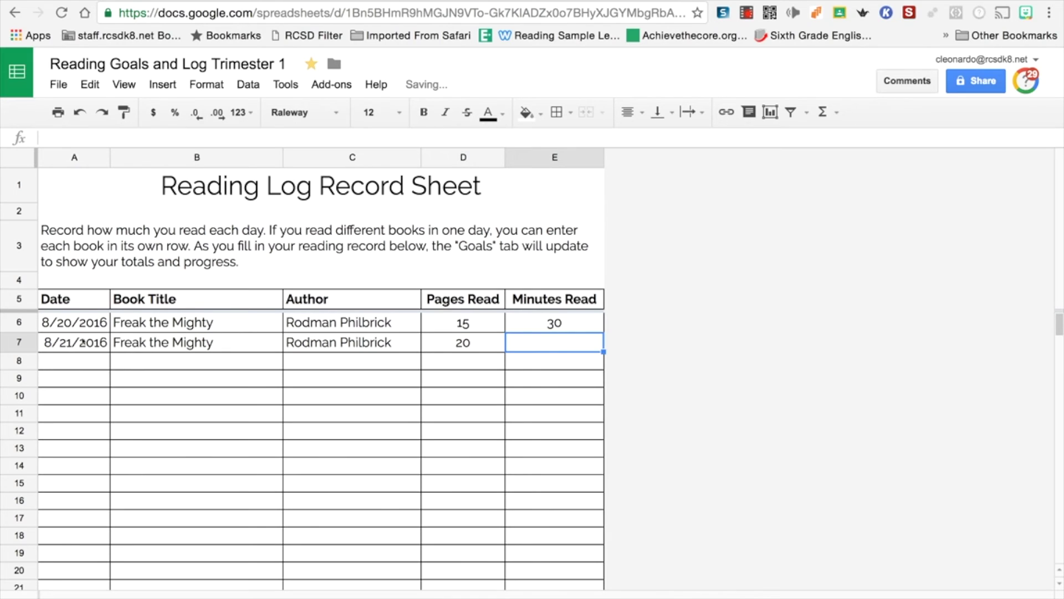
text(45)
key(Return)
click(132, 581)
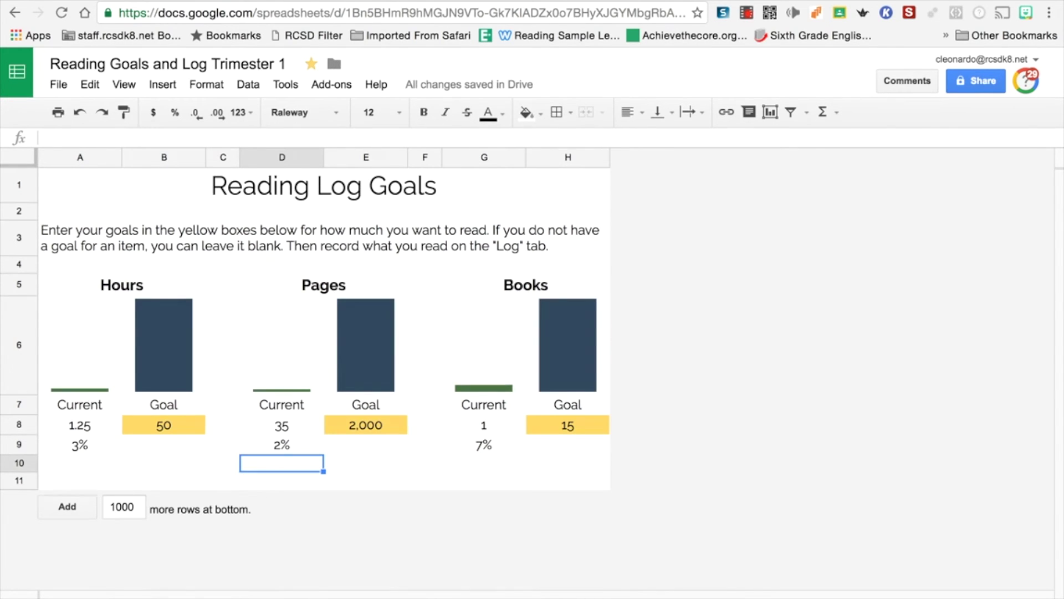
key(ctrl+shift+Page_Up)
click(80, 359)
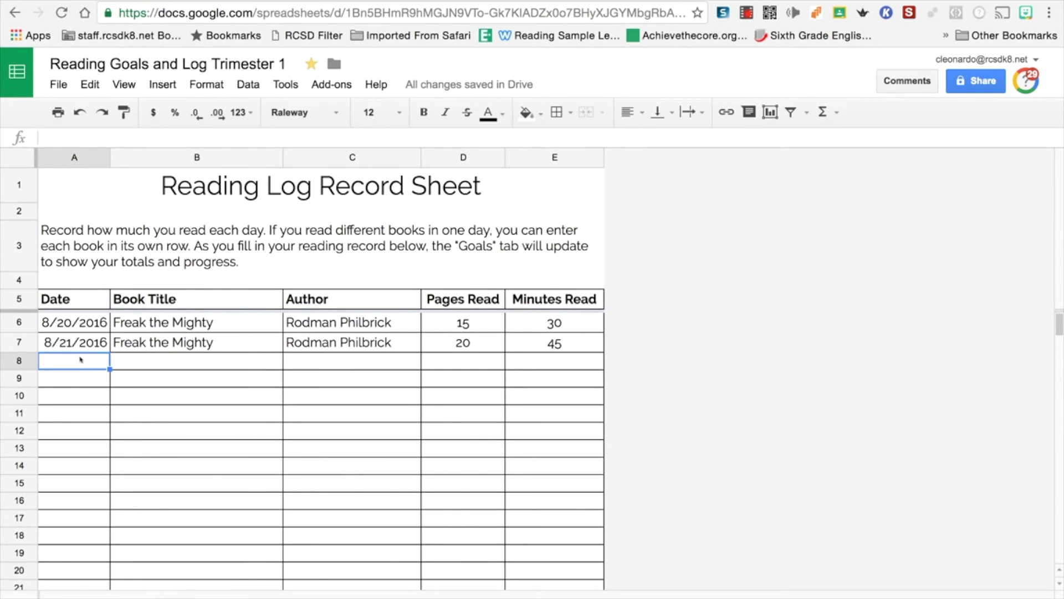
key(ctrl+shift+Page_Down)
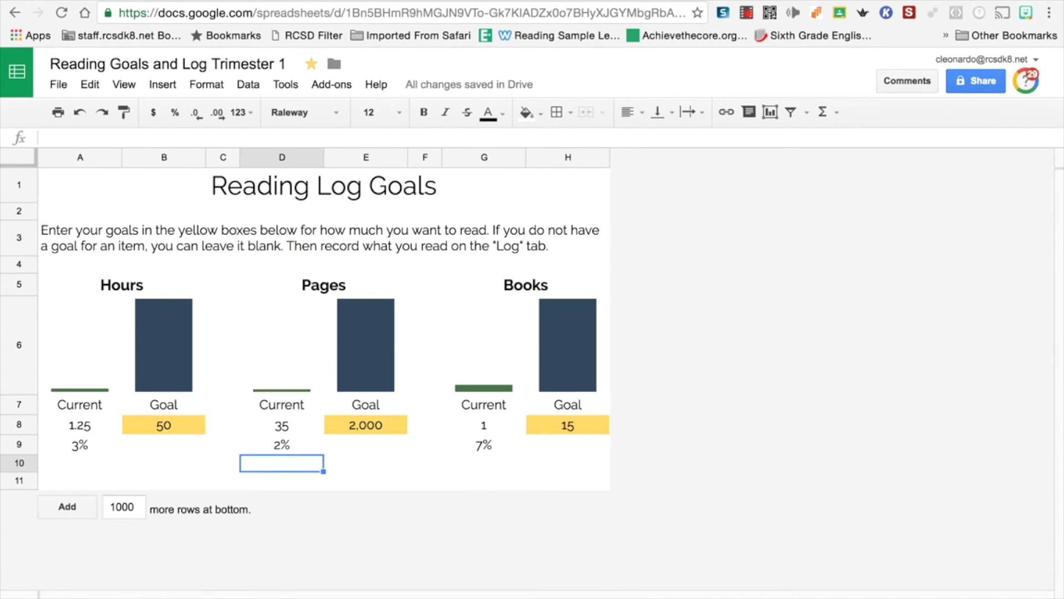
key(ctrl+shift+Page_Up)
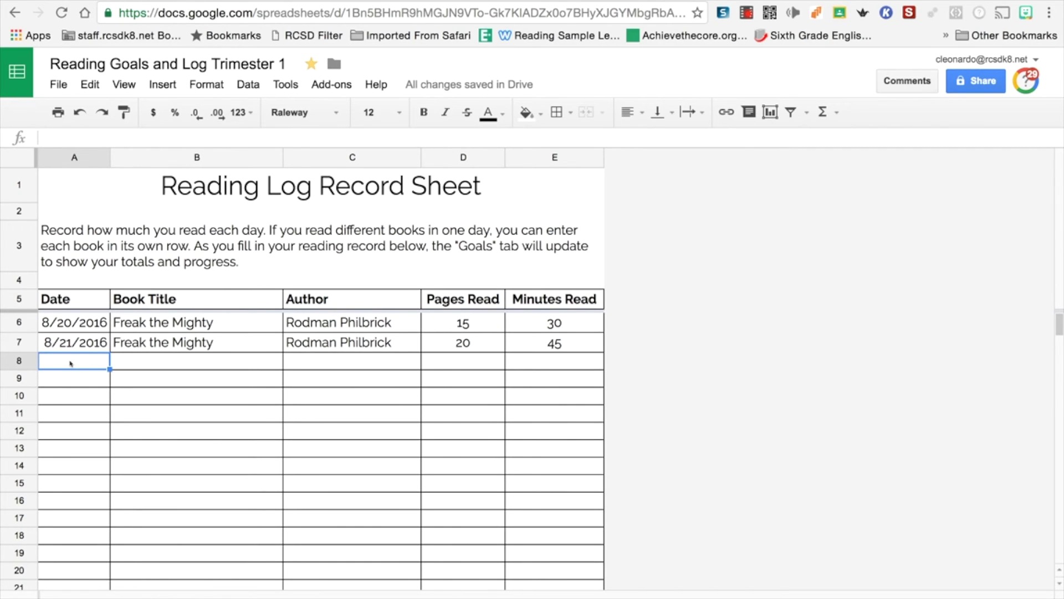
- In row 8, enter 8/22/2016, title 'Bud, Not Budyy' and author Christopher Paul Curtis
text(8/22/)
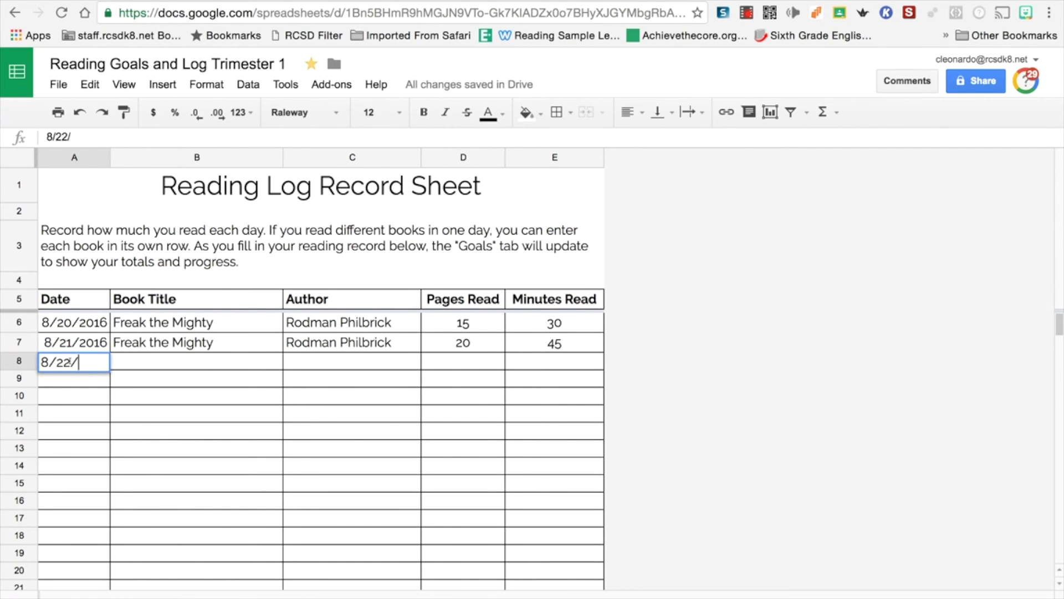
text(2016)
key(Tab)
text(Bud, Not Budyy)
key(Tab)
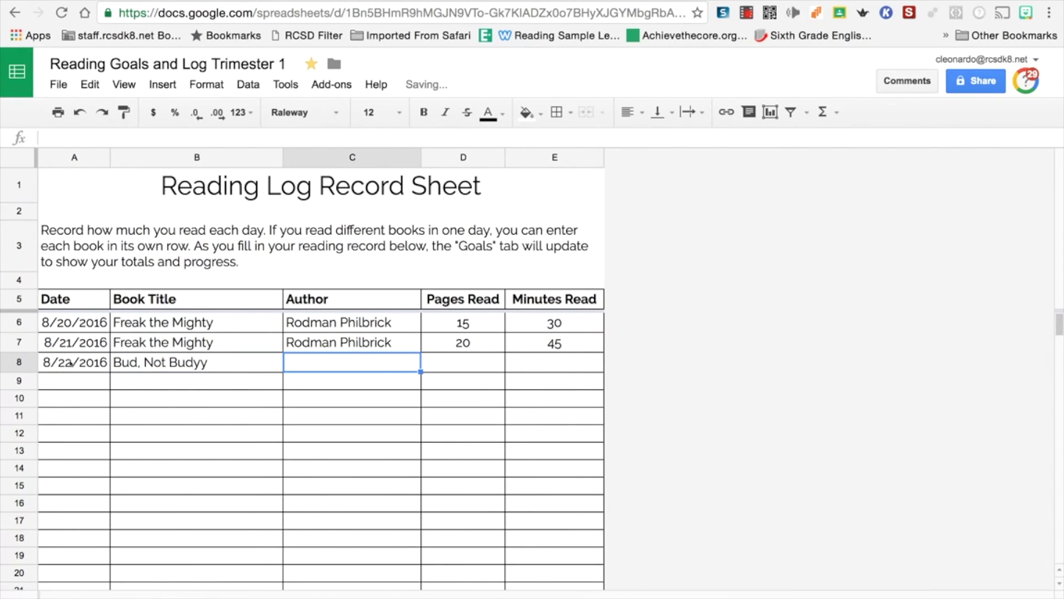
text(Christophe)
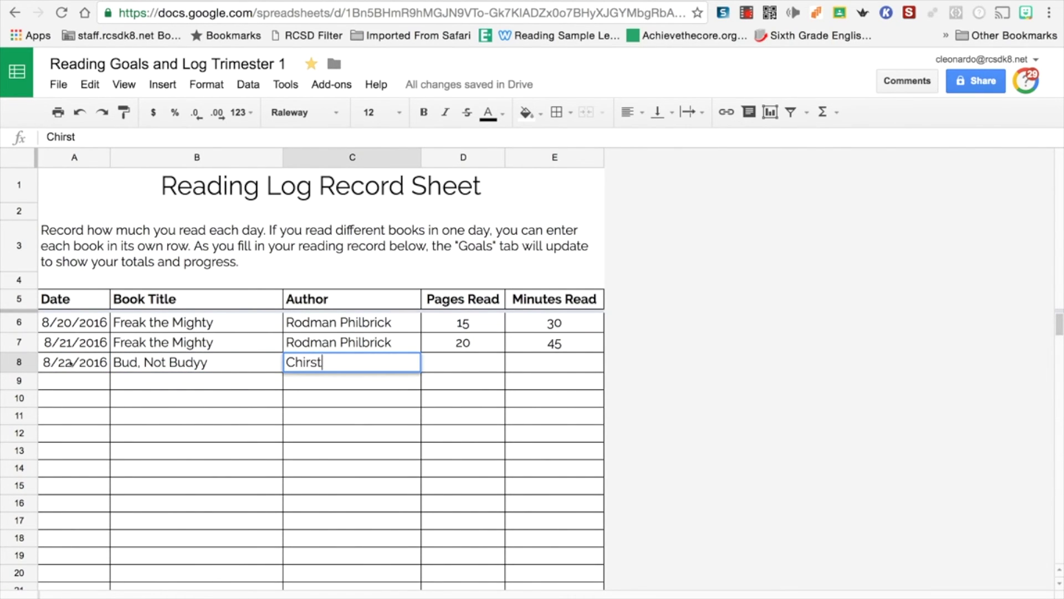
text(r P)
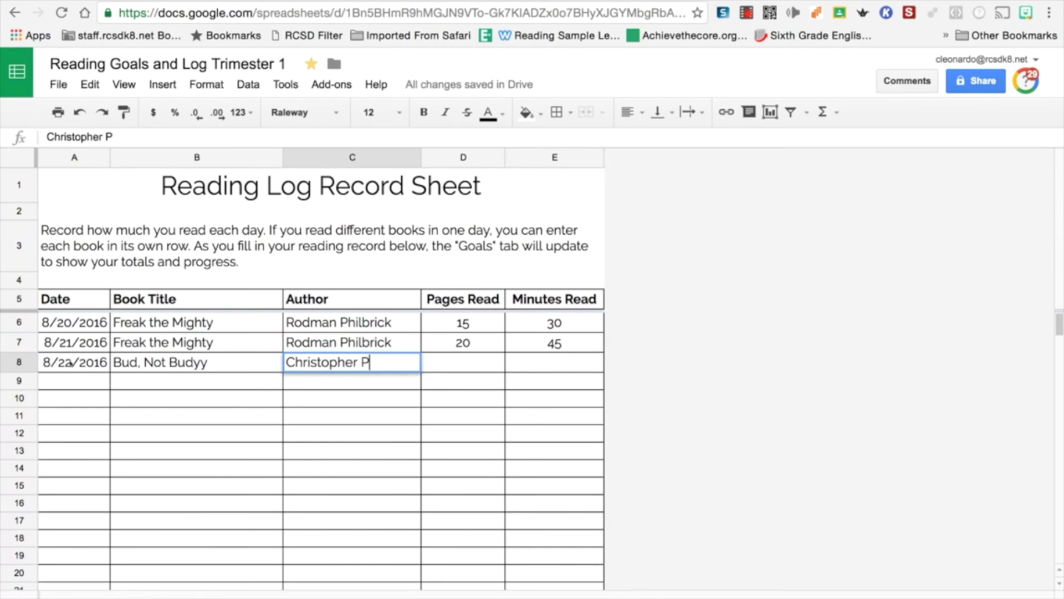
text(aul Curtis)
key(Tab)
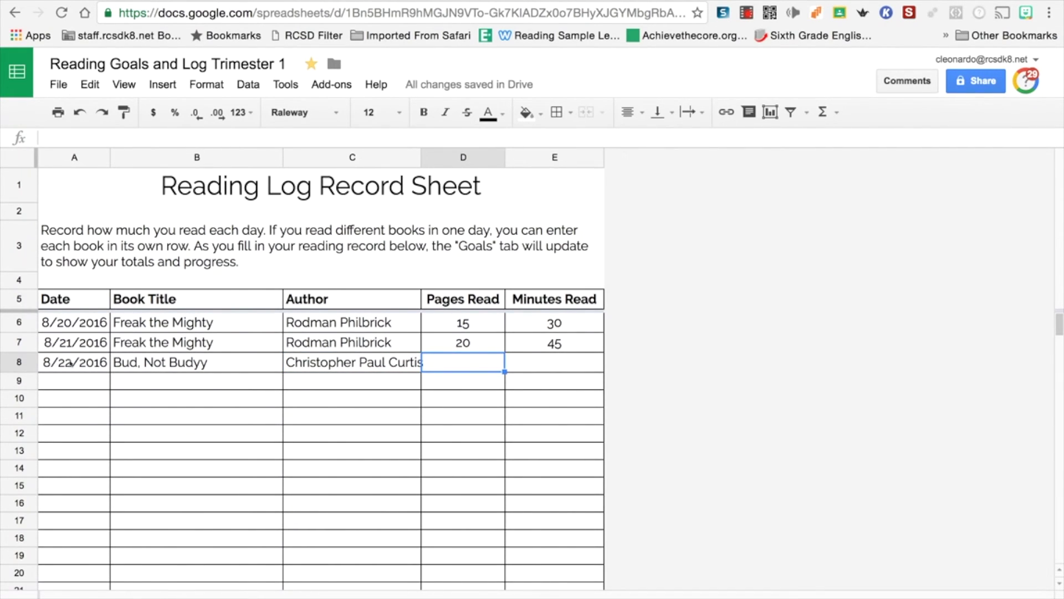
- Record 25 pages and 35 minutes, then select the misspelled title in B8
text(25)
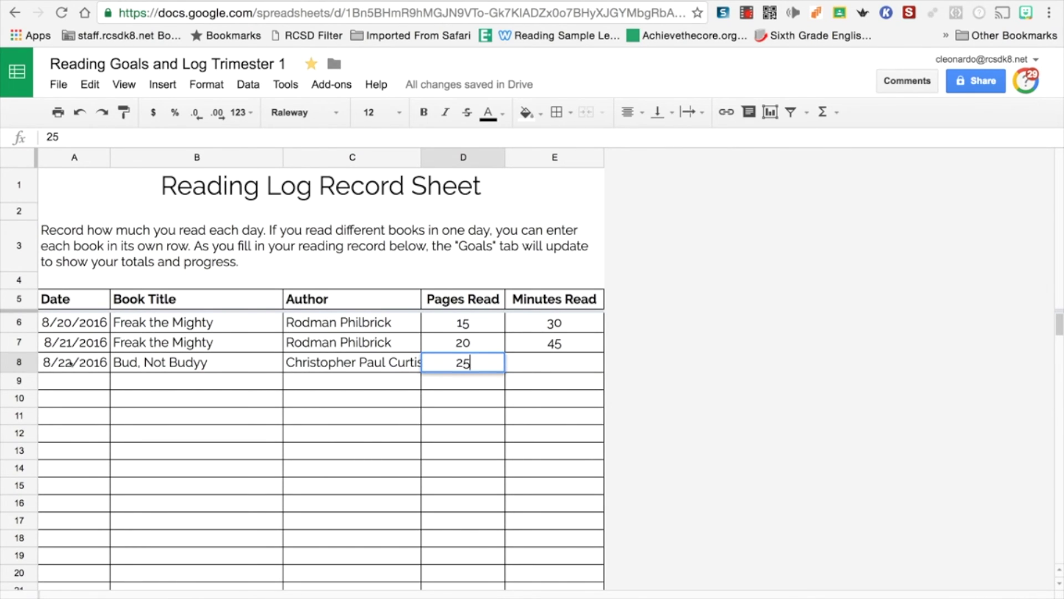
key(Tab)
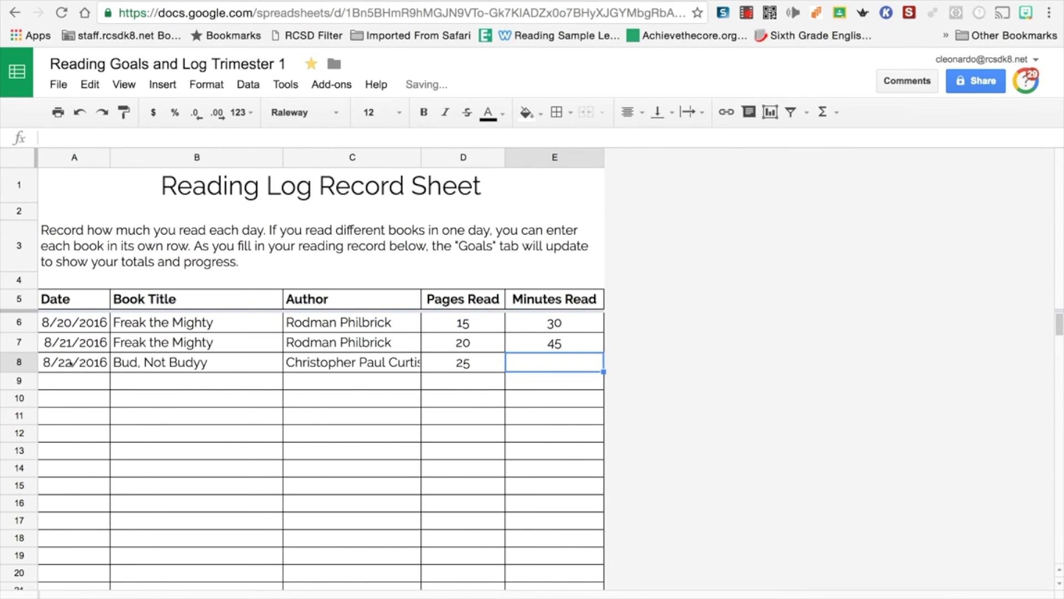
text(35)
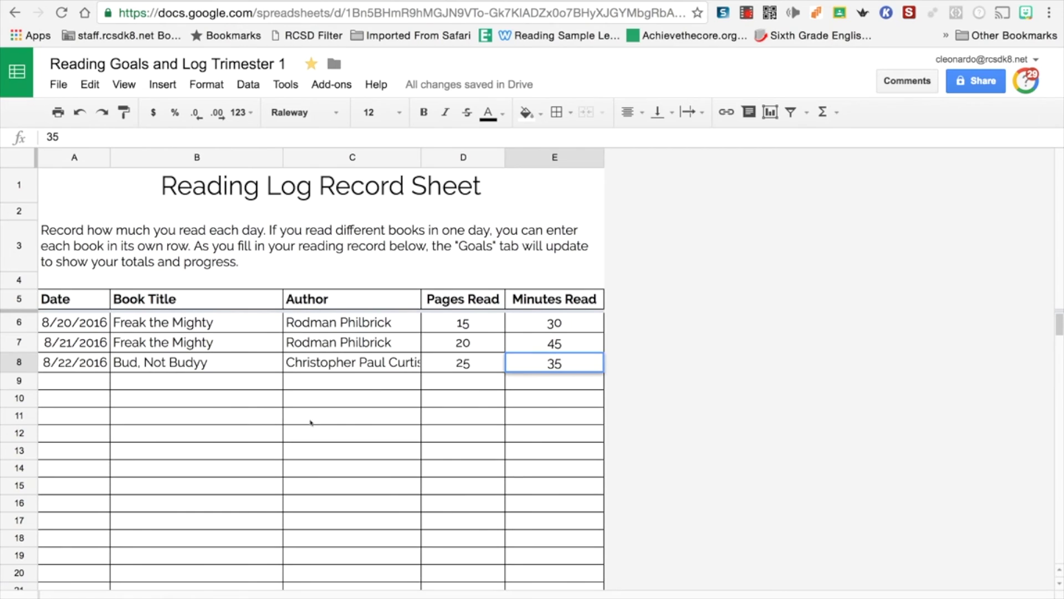
key(Return)
click(202, 363)
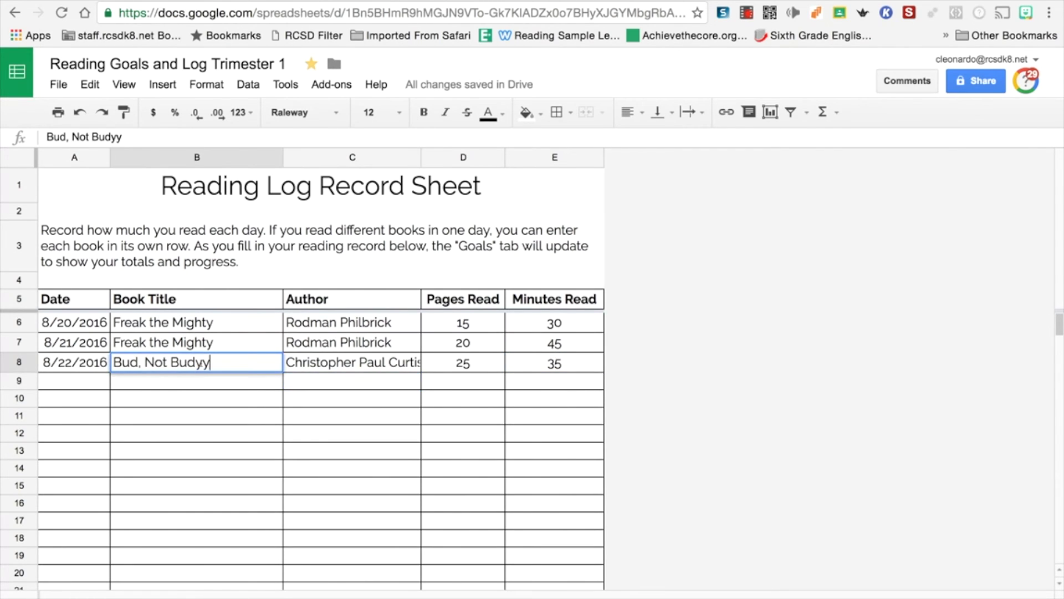
key(alt+Down)
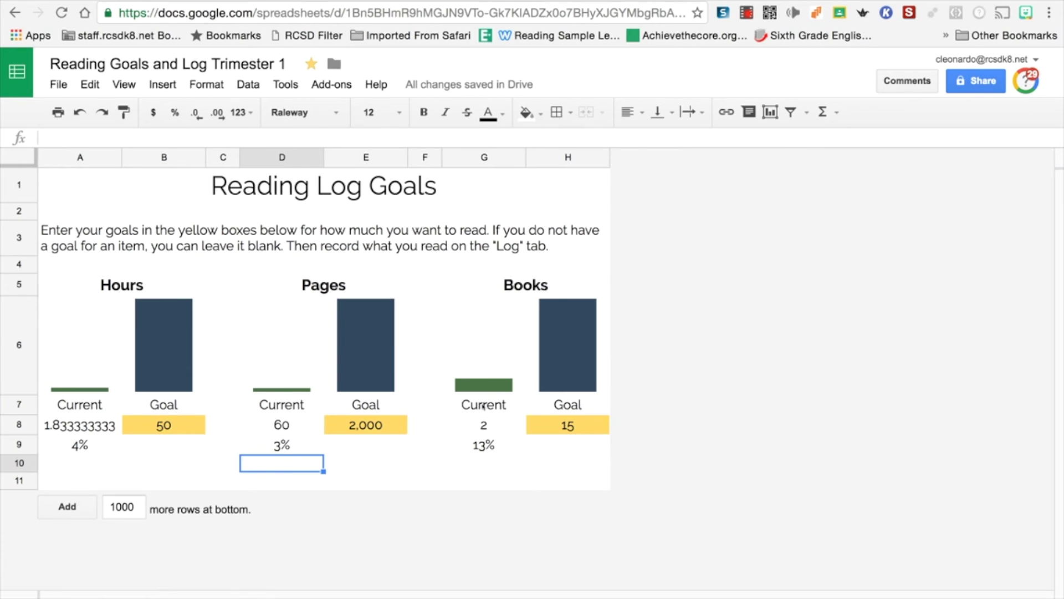
- Toggle between the Goals totals and the reading log, ending on the log sheet
key(alt+Up)
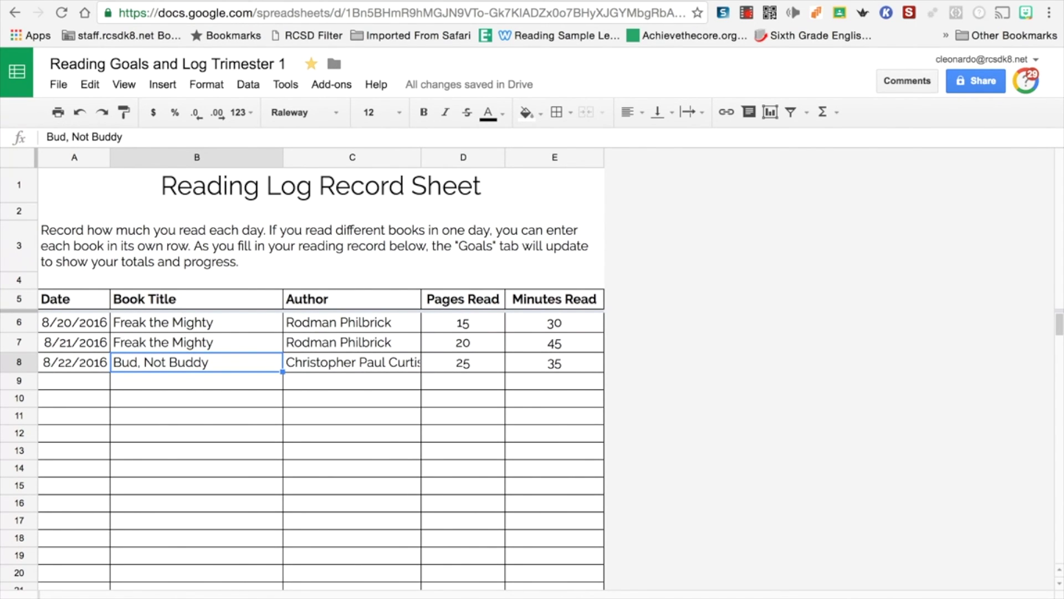
key(ctrl+shift+Page_Up)
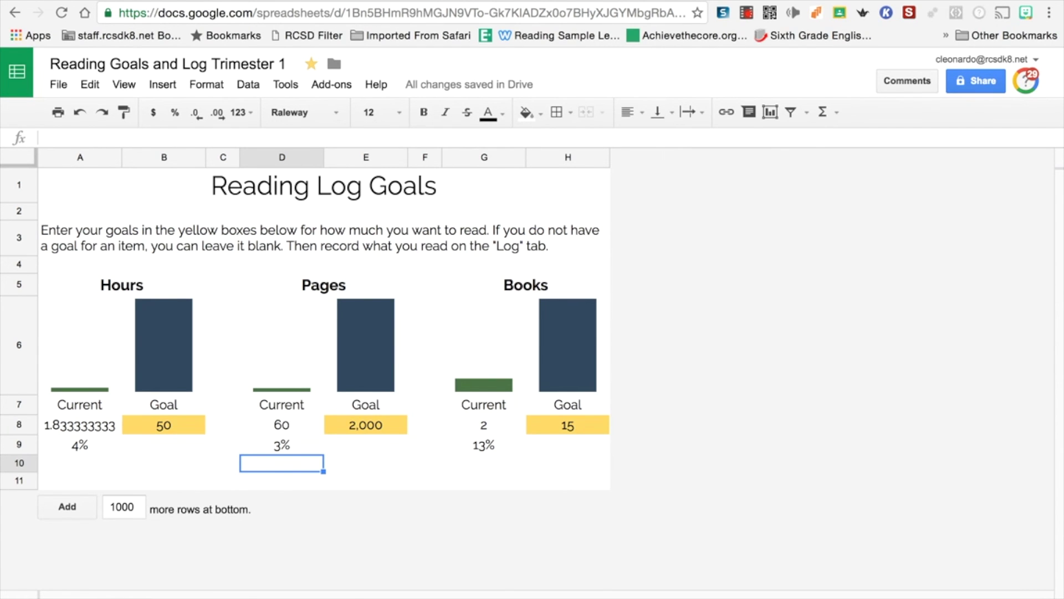
key(ctrl+shift+Page_Down)
key(ctrl+shift+Page_Up)
key(ctrl+shift+Page_Down)
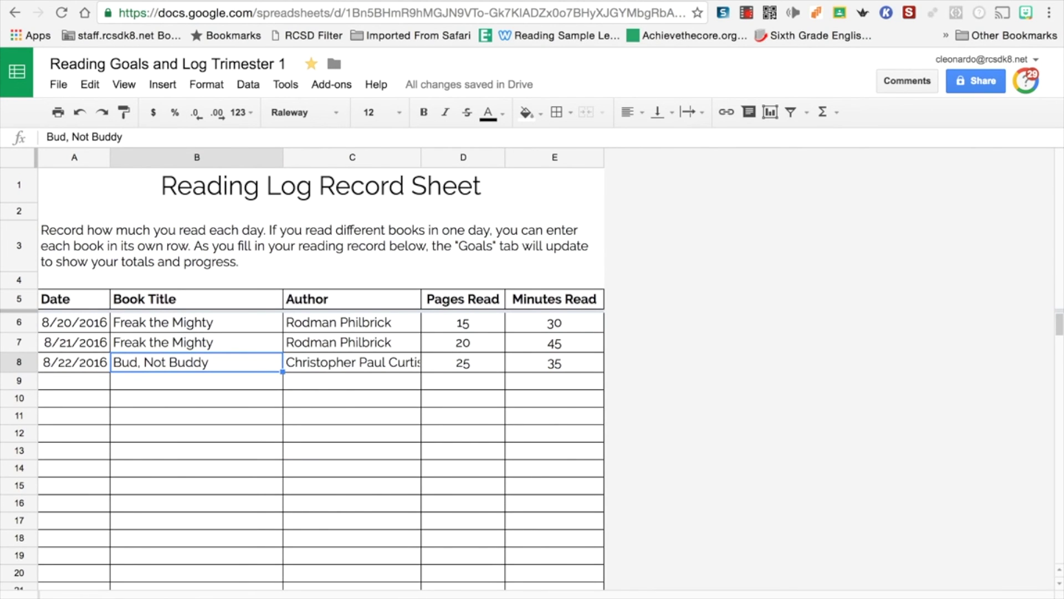